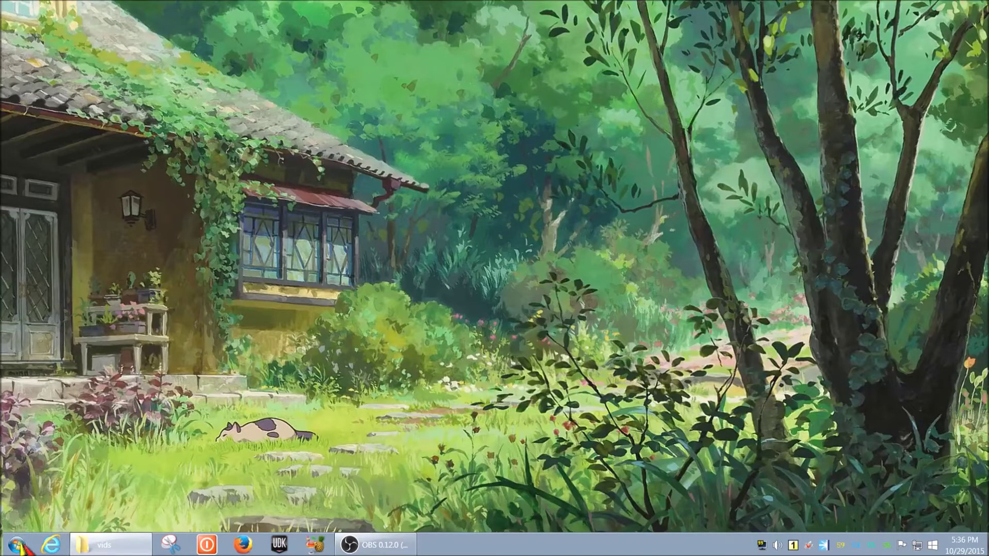
# Open and dismiss the Windows 7 Start menu several times.
pyautogui.click(20, 547)
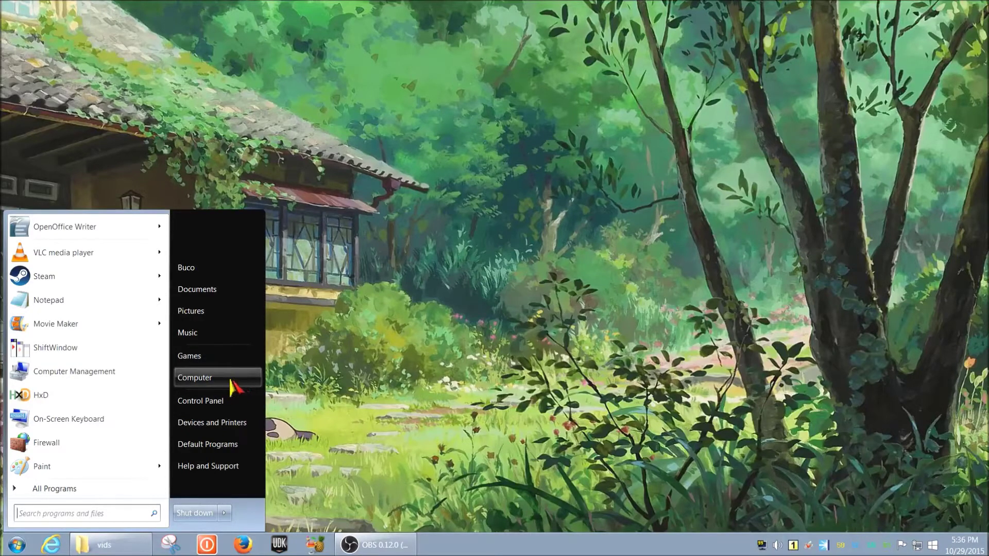
pyautogui.click(442, 381)
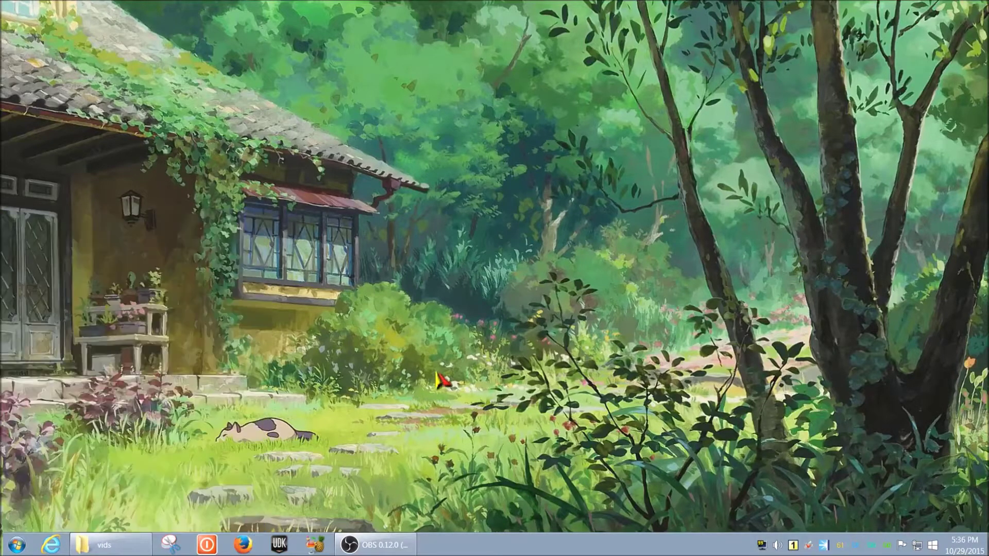
pyautogui.click(17, 546)
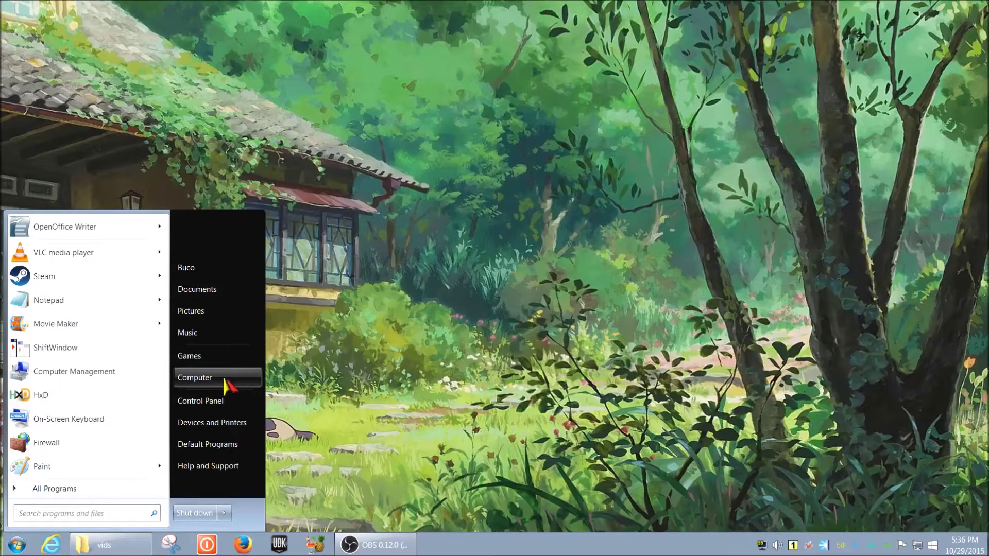
pyautogui.click(354, 385)
pyautogui.click(17, 545)
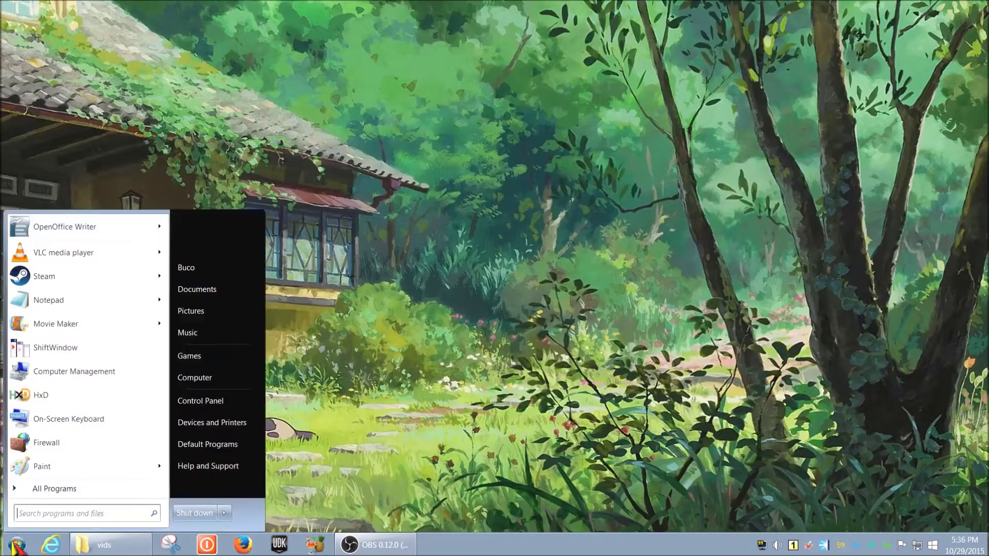
pyautogui.click(350, 341)
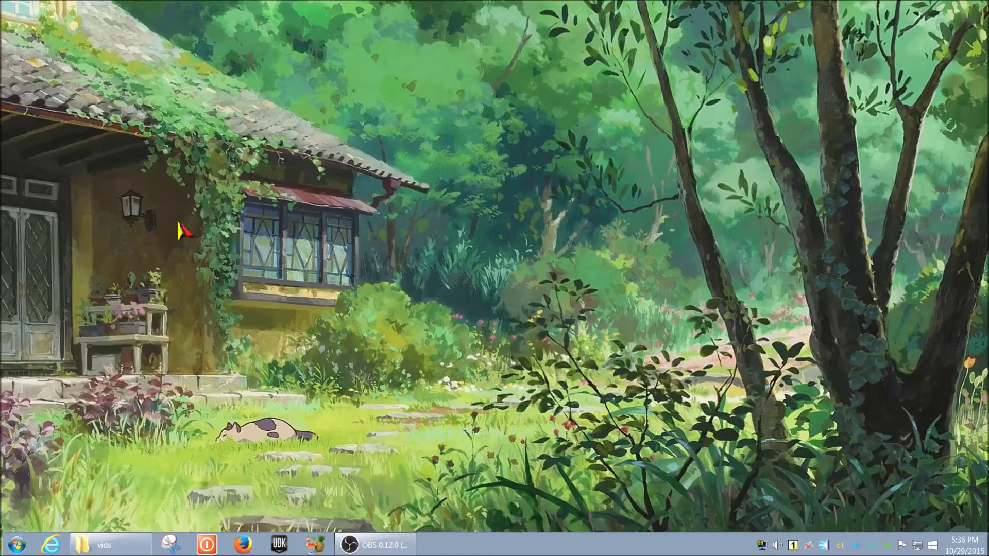
# Launch Computer Management via Computer > Manage, move its window, close it, and reopen Start.
pyautogui.click(16, 545)
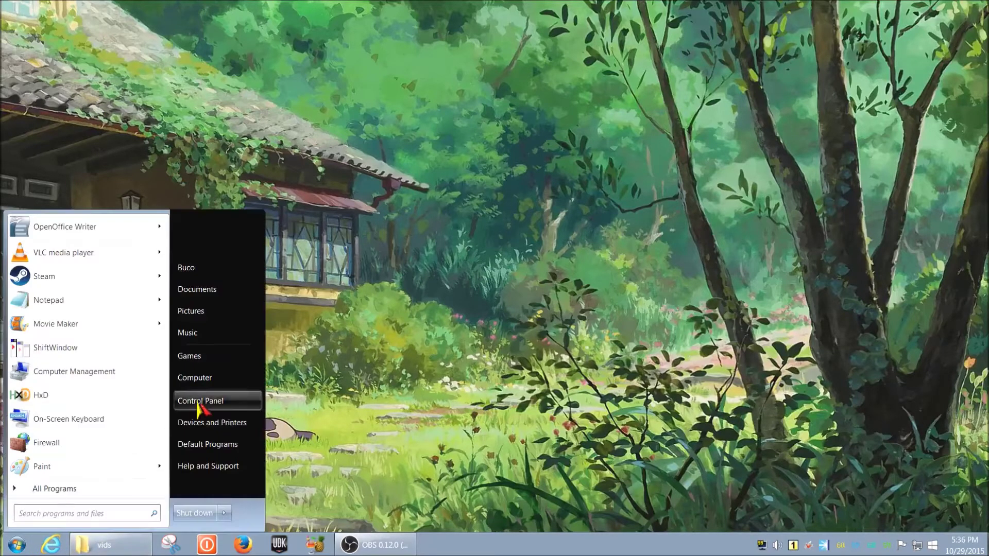
pyautogui.rightClick(213, 381)
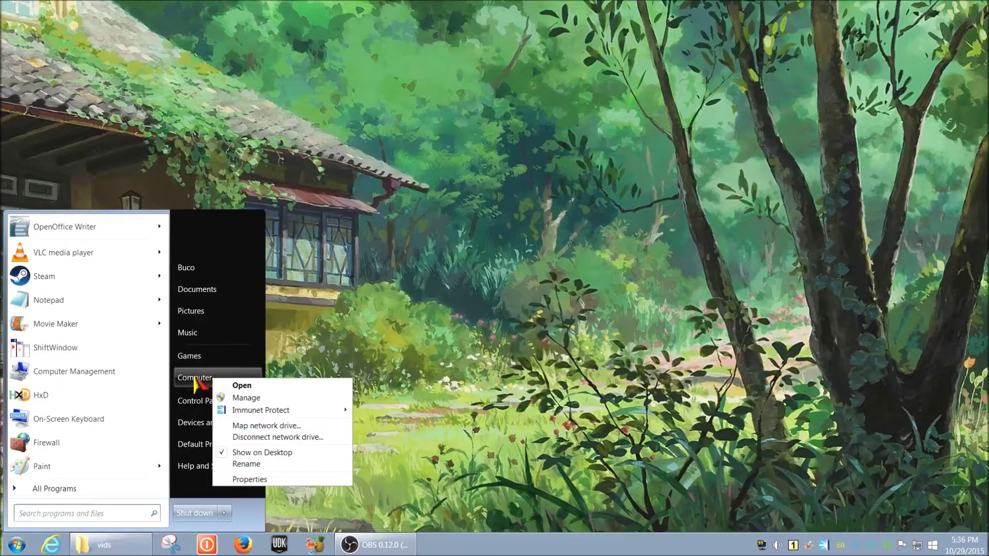
pyautogui.click(251, 398)
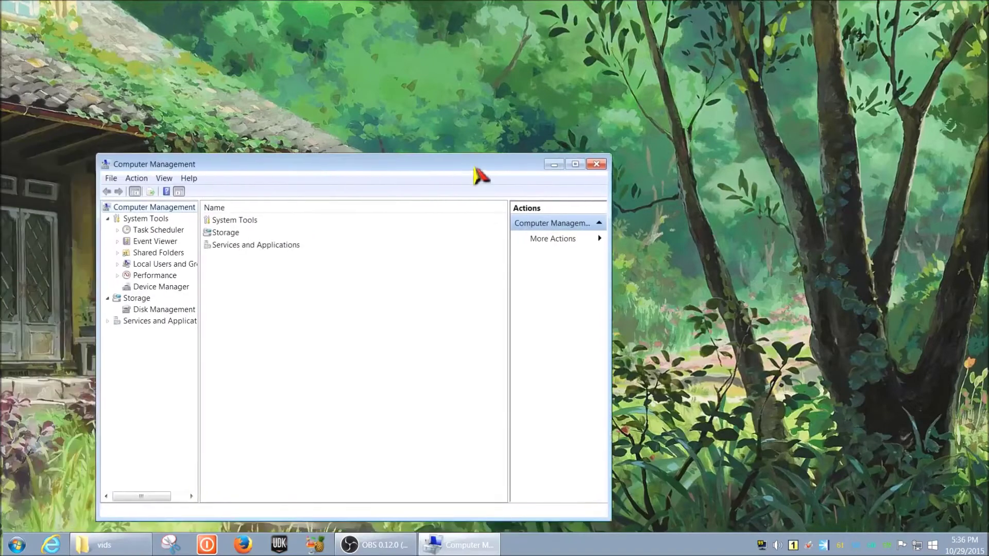
pyautogui.moveTo(471, 168); pyautogui.dragTo(399, 58)
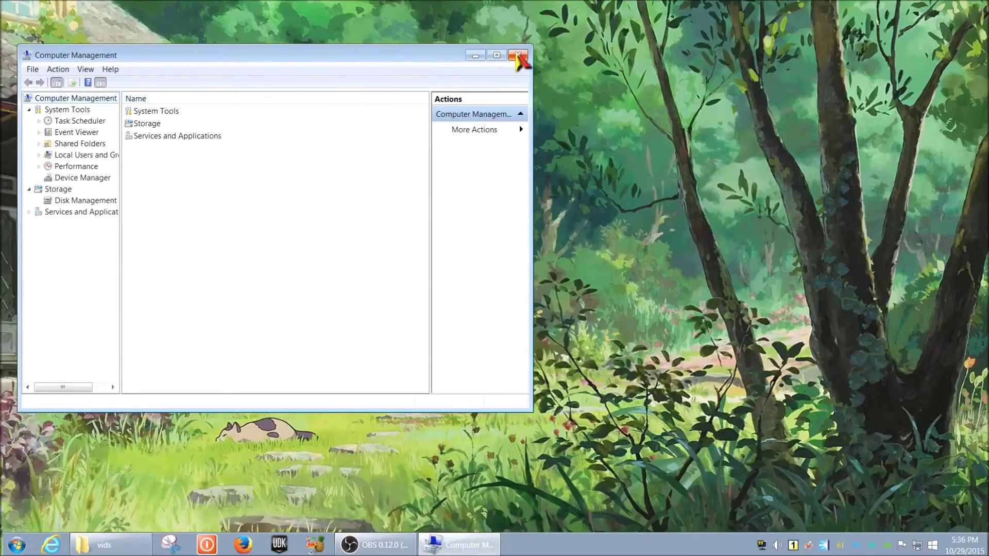
pyautogui.click(516, 56)
pyautogui.click(19, 546)
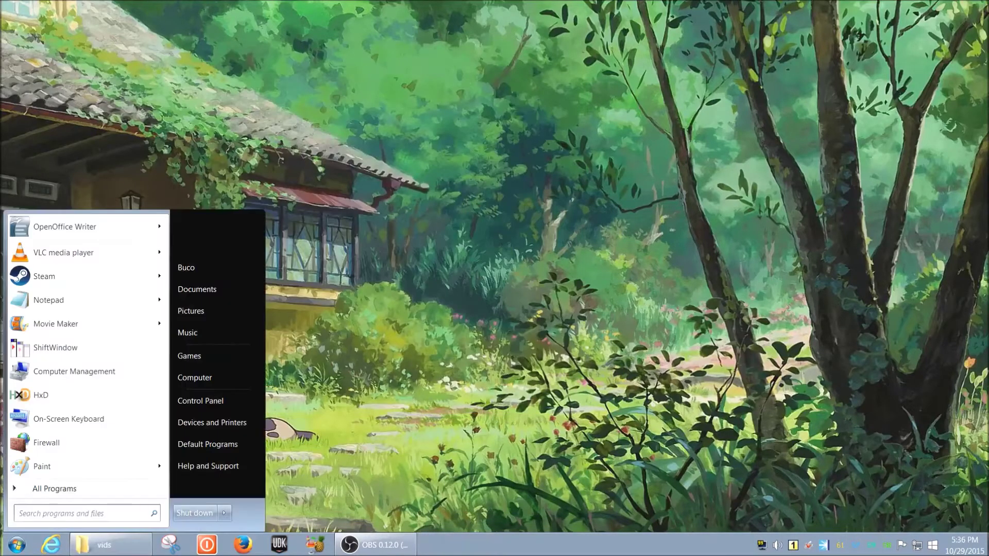
# Search the Start menu for 'compu' and launch Computer Management from the results.
pyautogui.write('compu')
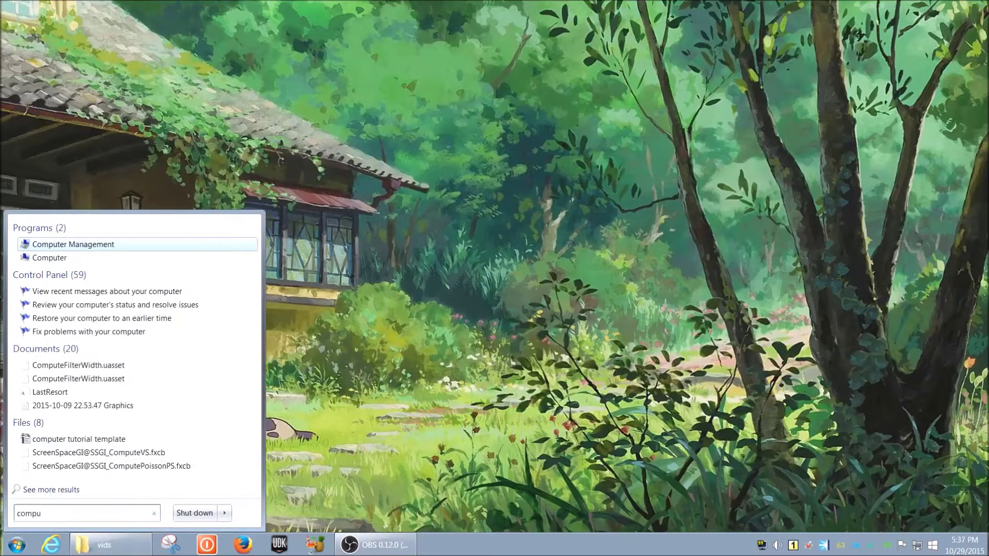
pyautogui.click(114, 246)
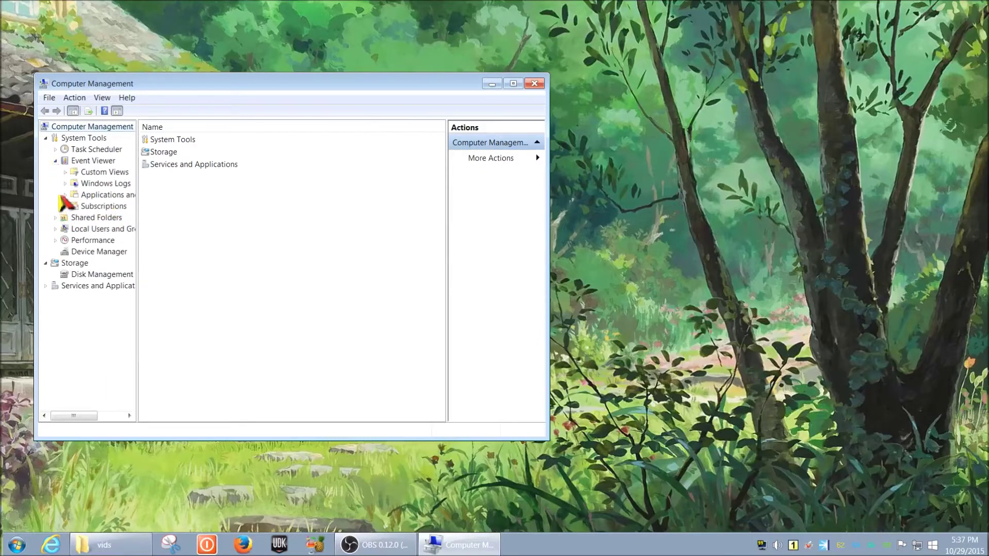
# Expand Event Viewer > Windows Logs, view the System log's events, then close the console.
pyautogui.click(65, 183)
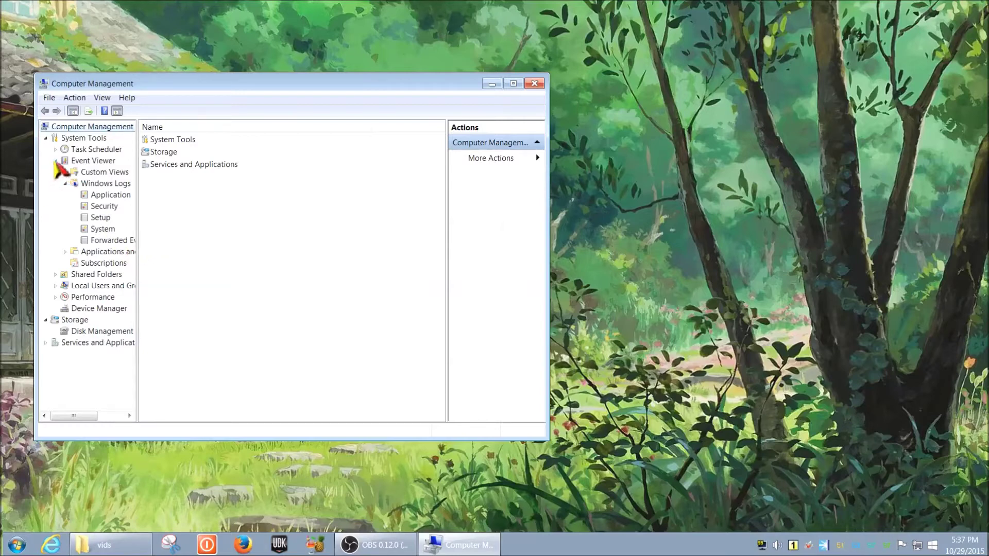
pyautogui.click(55, 161)
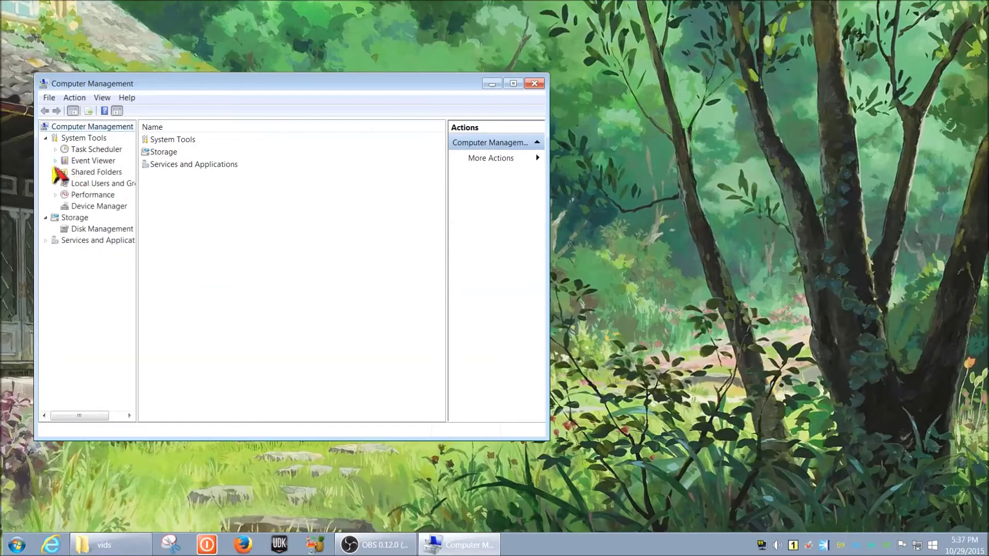
pyautogui.click(55, 161)
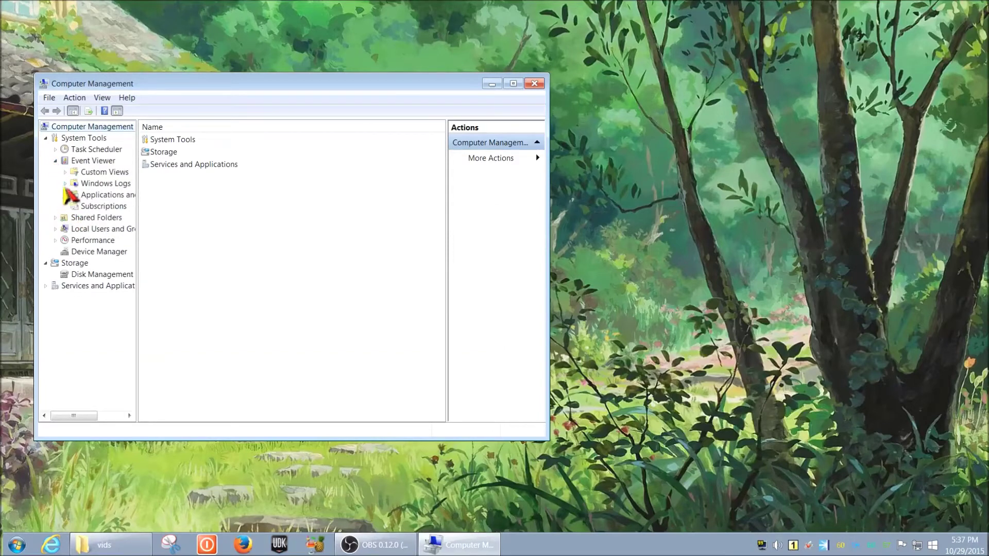
pyautogui.click(65, 184)
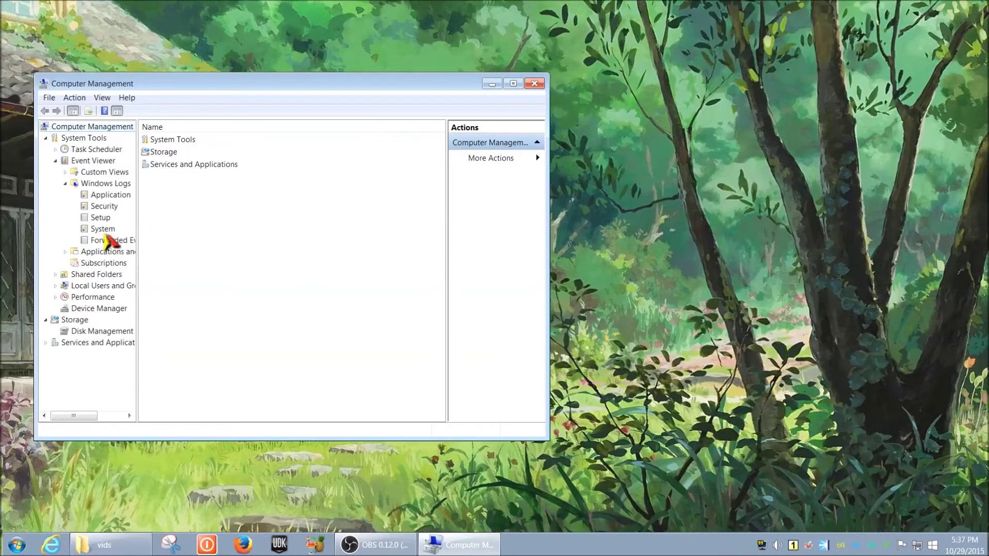
pyautogui.click(104, 228)
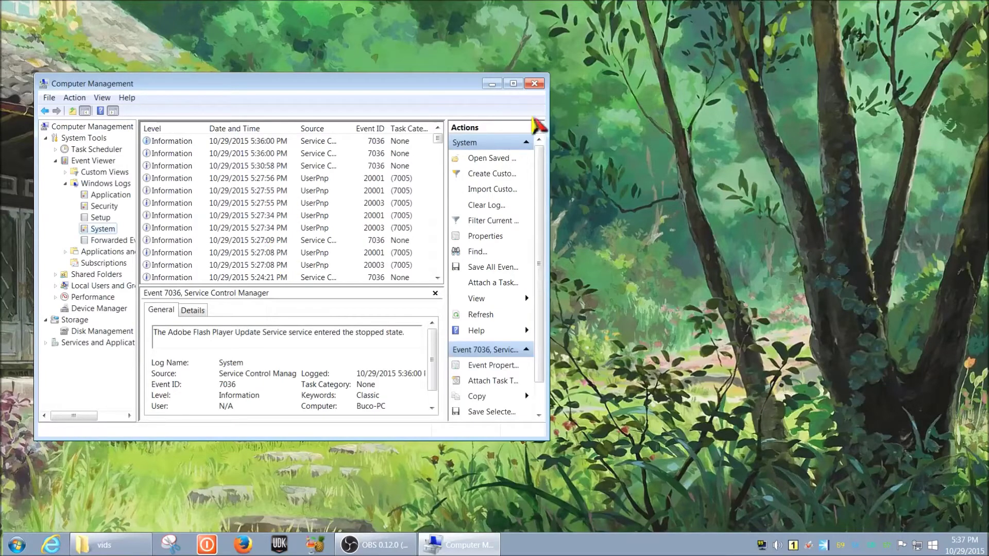
pyautogui.click(534, 84)
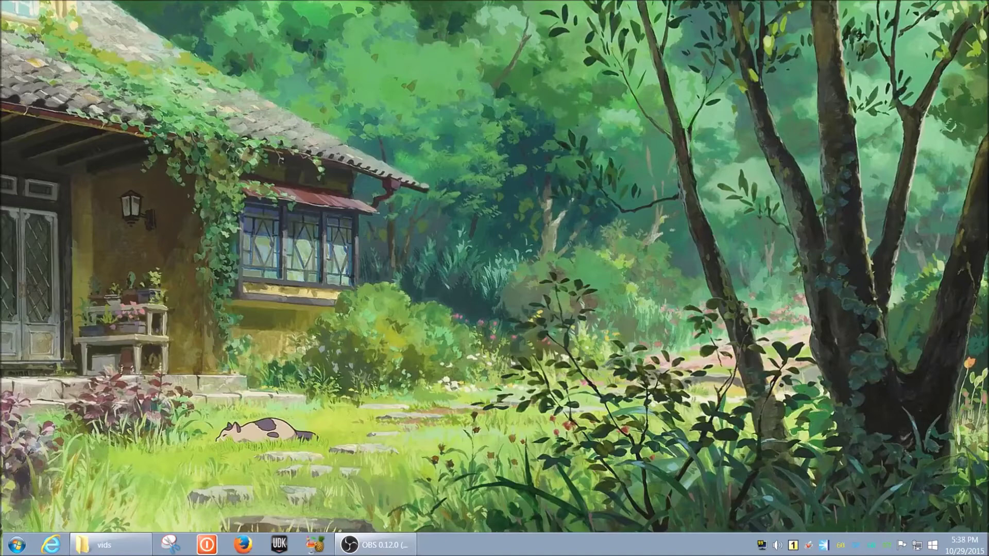
# Open the Start menu showing pinned programs, Documents, Computer and Control Panel.
pyautogui.click(17, 545)
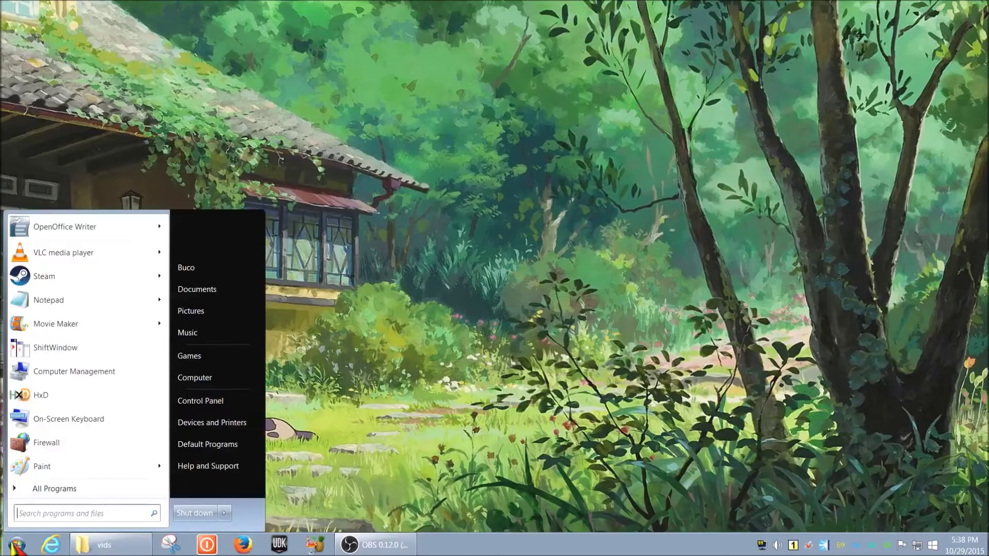
pyautogui.rightClick(211, 379)
pyautogui.press('Escape')
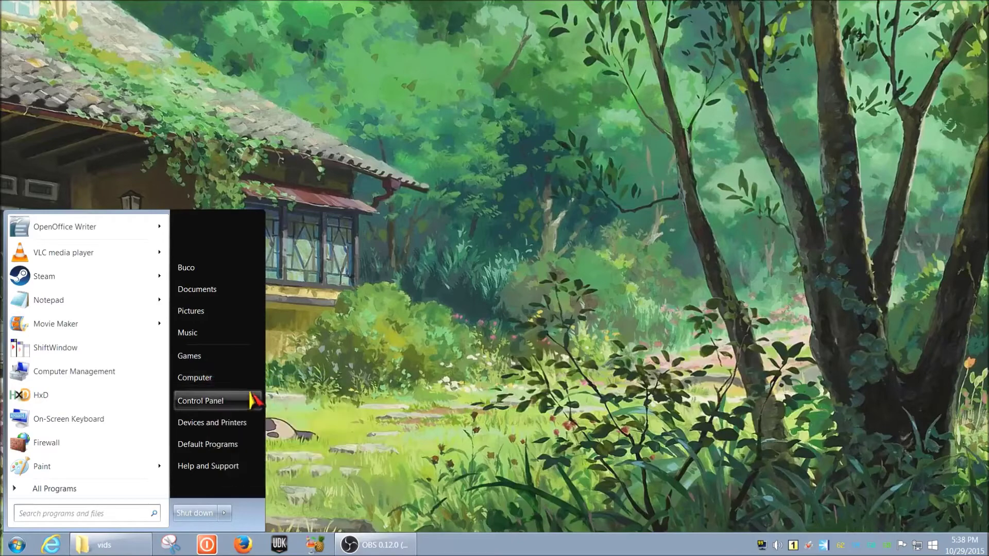
pyautogui.rightClick(258, 384)
pyautogui.click(278, 402)
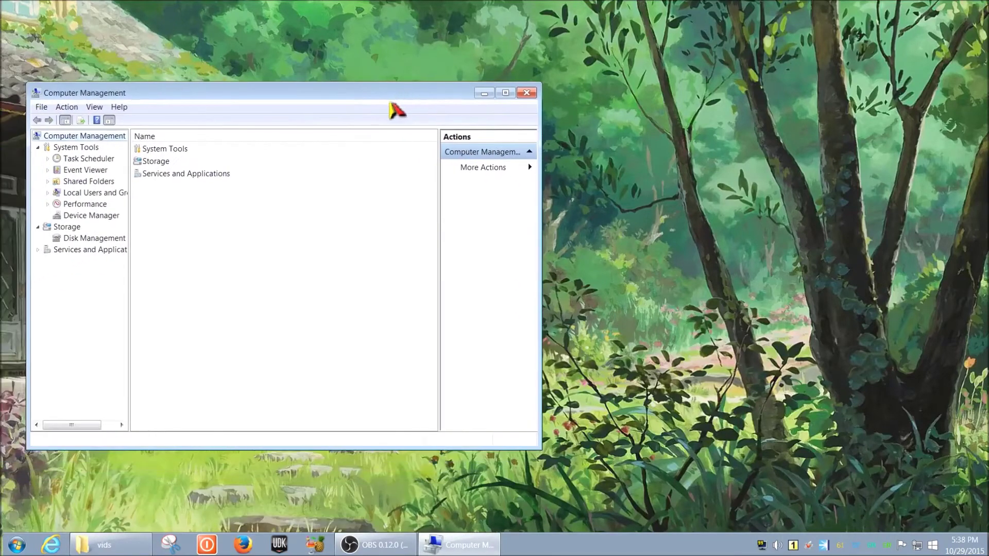
pyautogui.moveTo(302, 99); pyautogui.dragTo(295, 109)
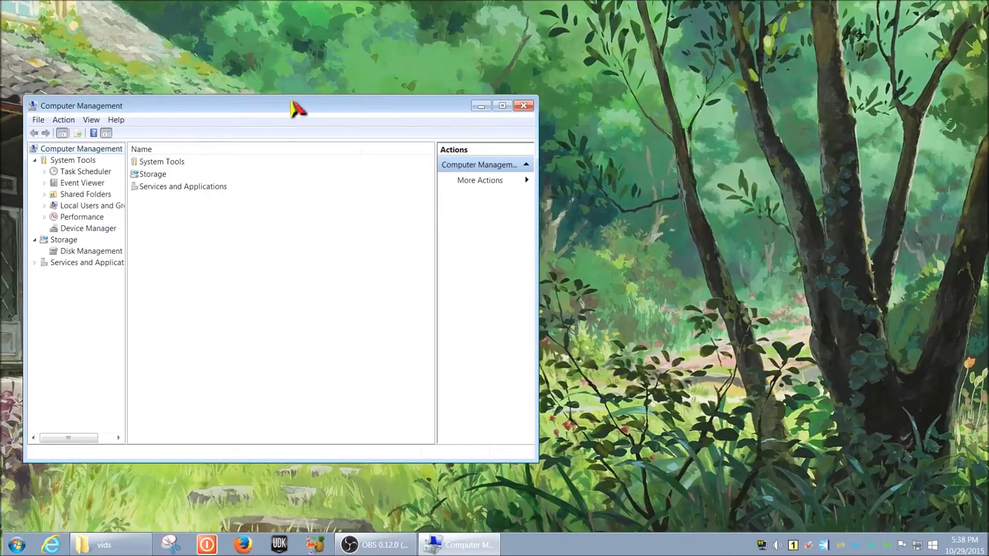
pyautogui.moveTo(279, 108); pyautogui.dragTo(284, 91)
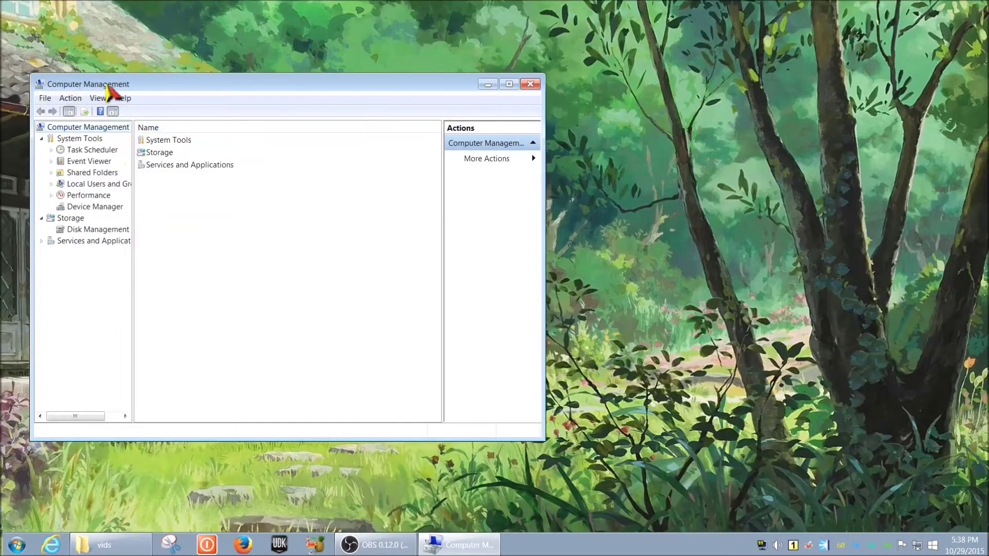
pyautogui.click(70, 99)
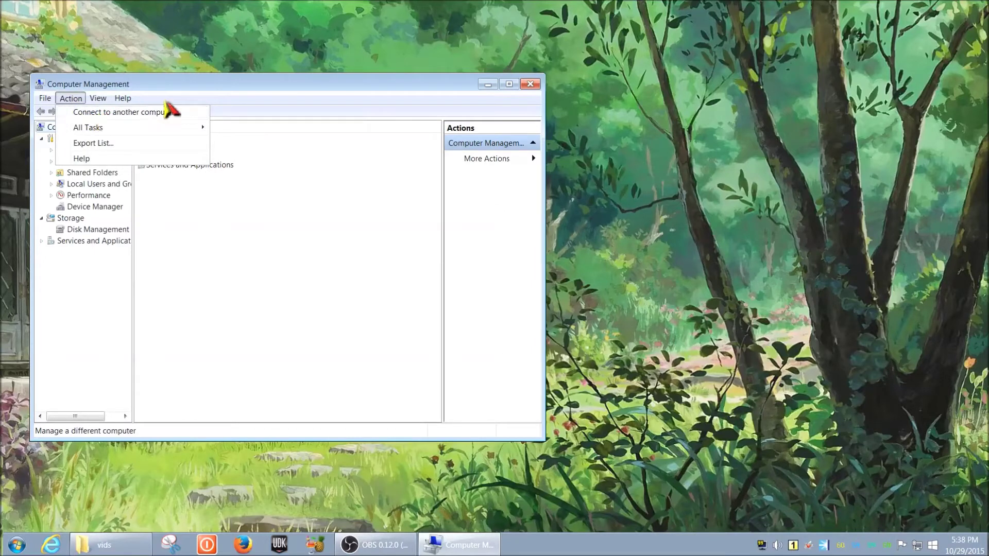
pyautogui.click(183, 101)
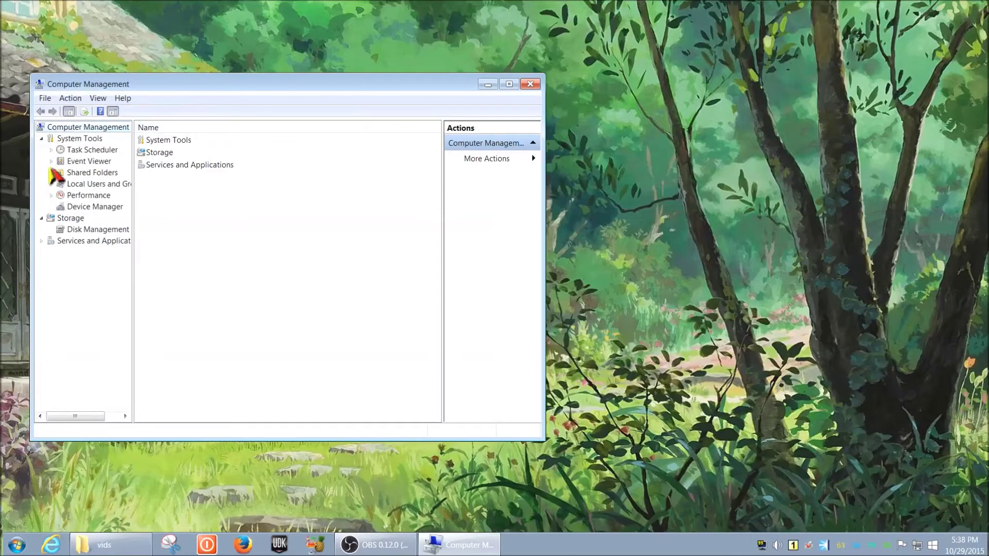
# Expand Event Viewer to show its overview and browse its Action and View menus.
pyautogui.click(52, 162)
pyautogui.click(77, 162)
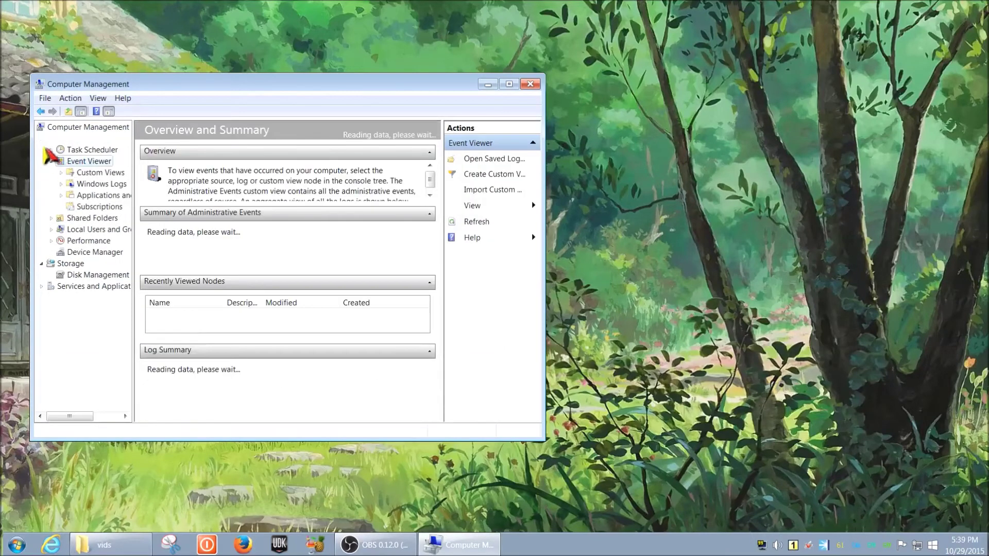
pyautogui.click(71, 98)
pyautogui.click(97, 99)
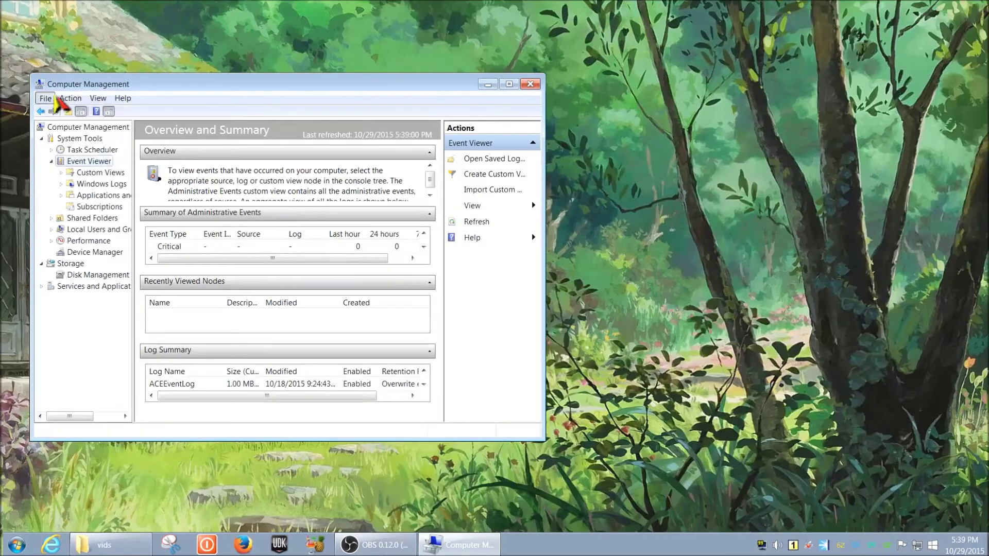
pyautogui.click(70, 99)
pyautogui.click(72, 99)
pyautogui.click(97, 99)
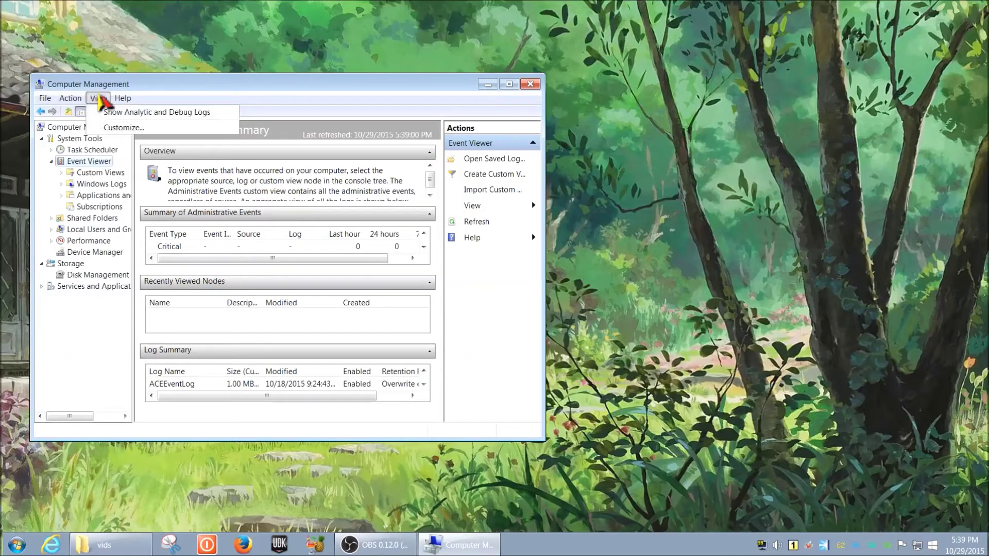
# Return to the top Computer Management node and choose Action > Connect to another computer.
pyautogui.moveTo(101, 99)
pyautogui.click(192, 111)
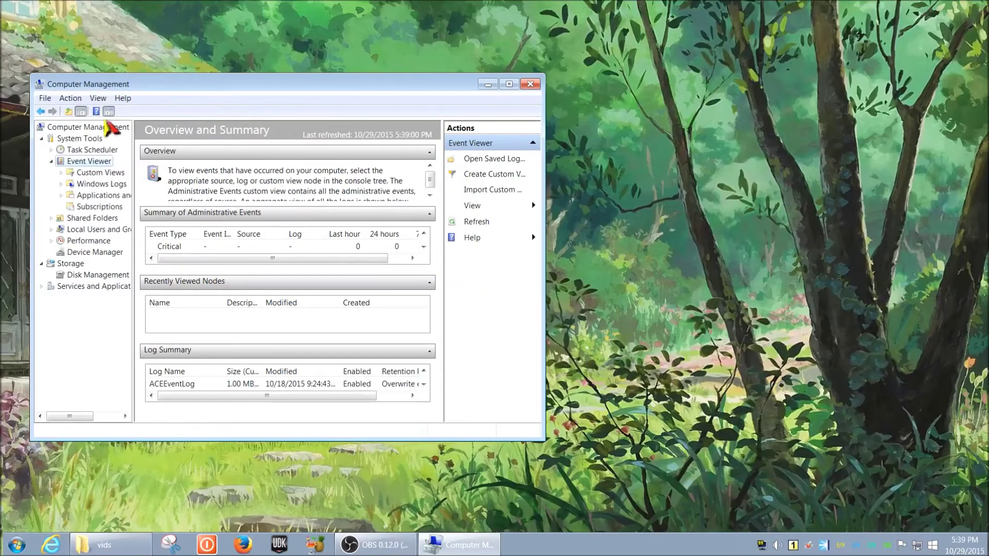
pyautogui.click(61, 127)
pyautogui.click(71, 99)
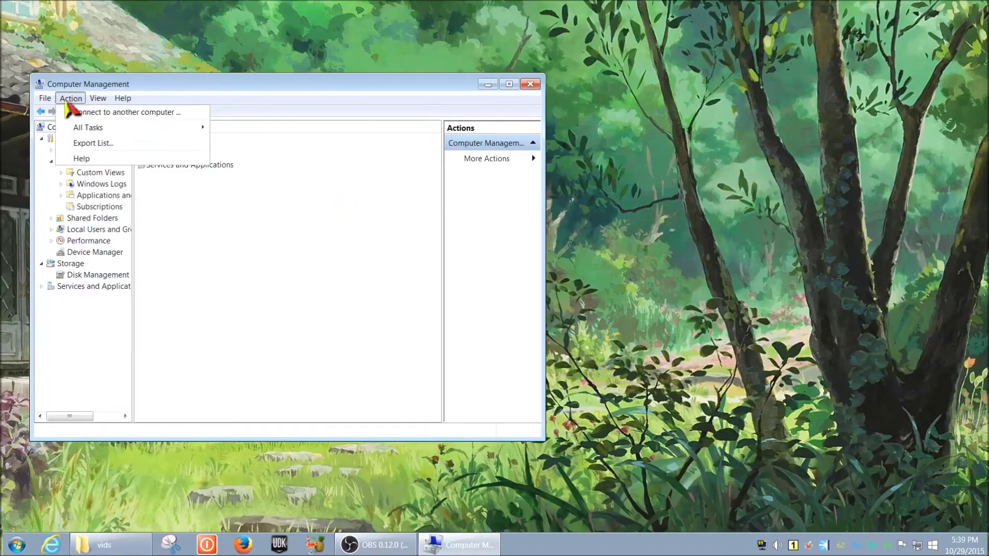
pyautogui.click(220, 96)
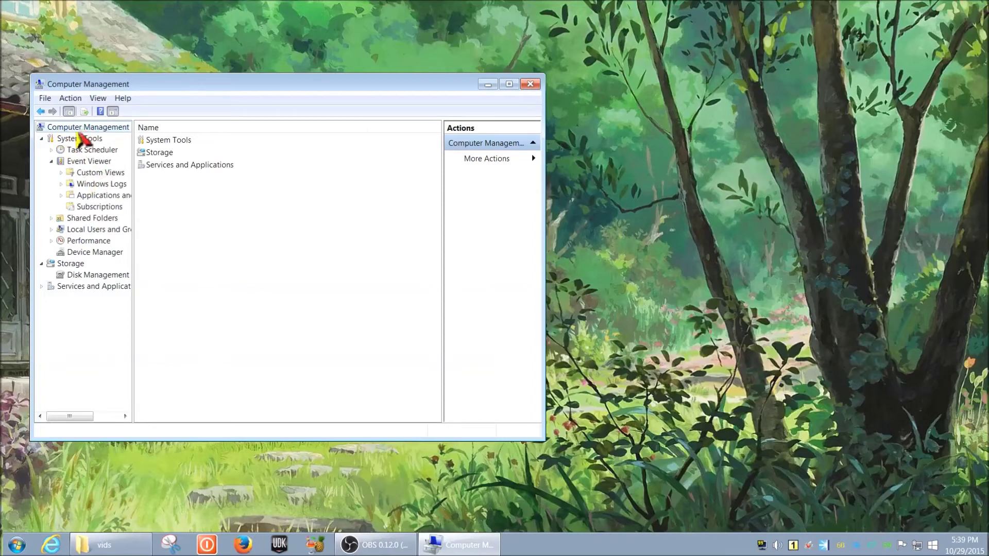
pyautogui.click(82, 100)
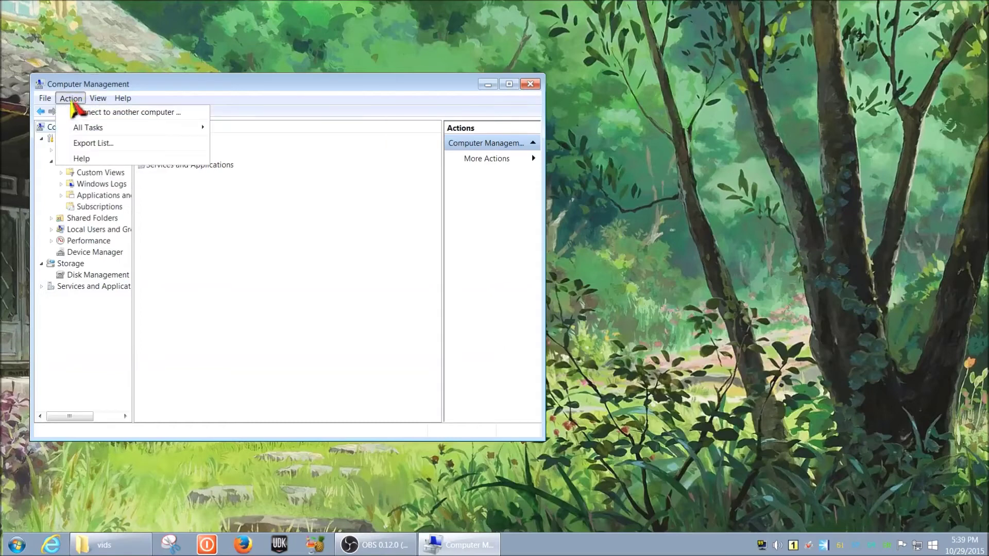
pyautogui.click(227, 101)
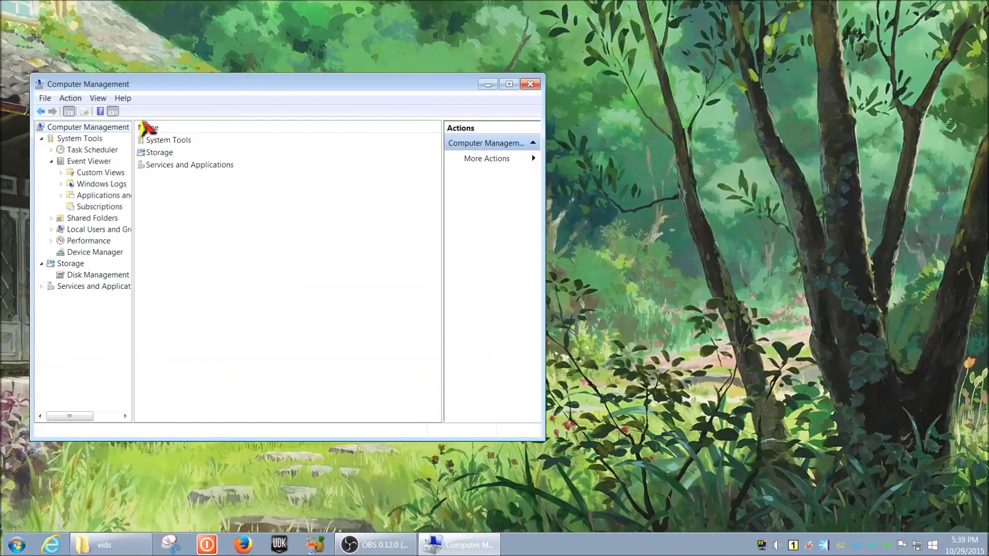
pyautogui.click(70, 98)
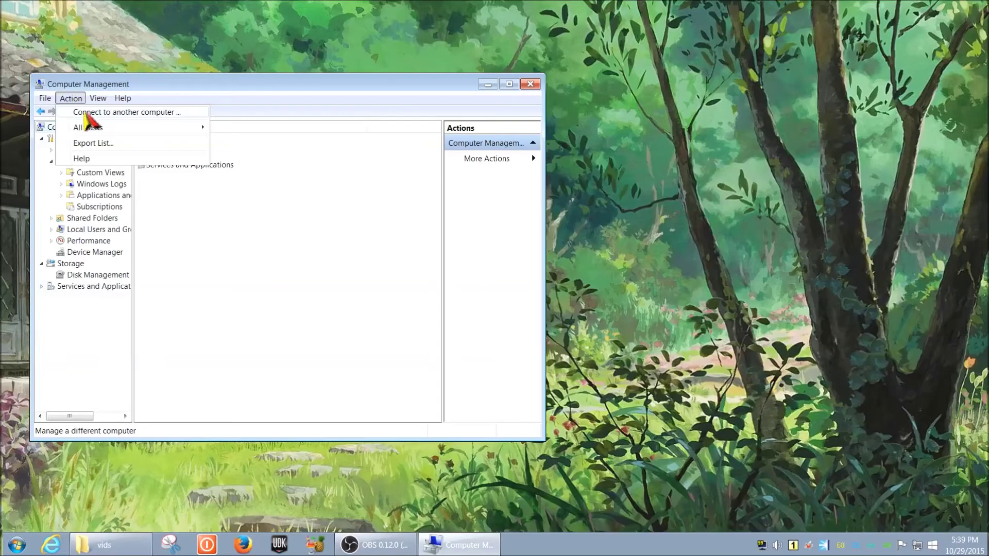
pyautogui.click(87, 113)
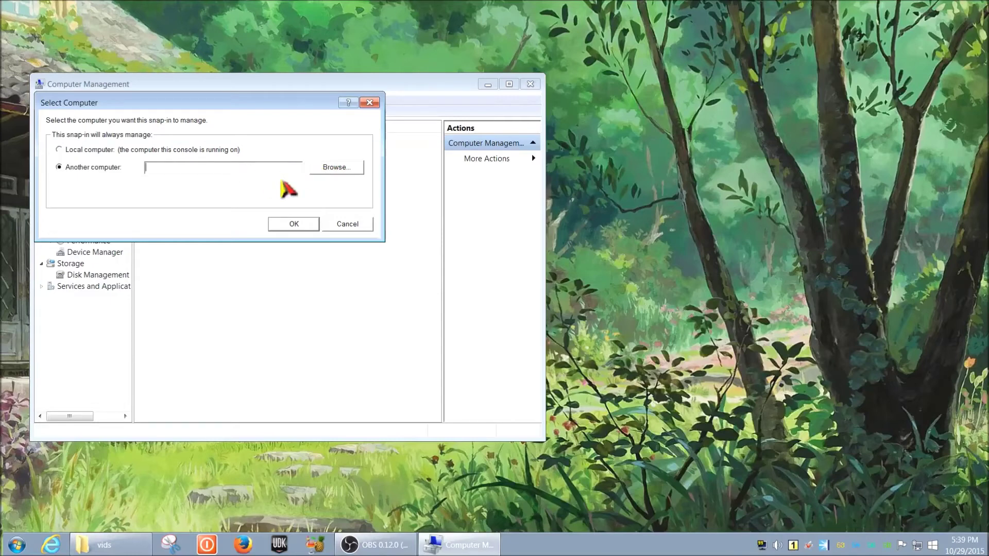
# Enter the remote computer name enisa in Select Computer and confirm with OK.
pyautogui.write('e')
pyautogui.press('BackSpace')
pyautogui.write('enisa')
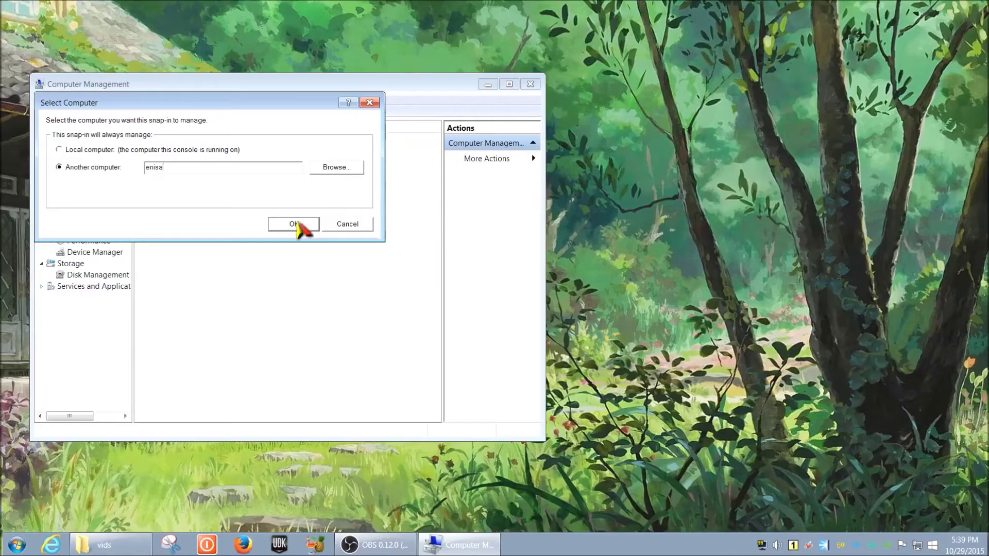
pyautogui.click(297, 223)
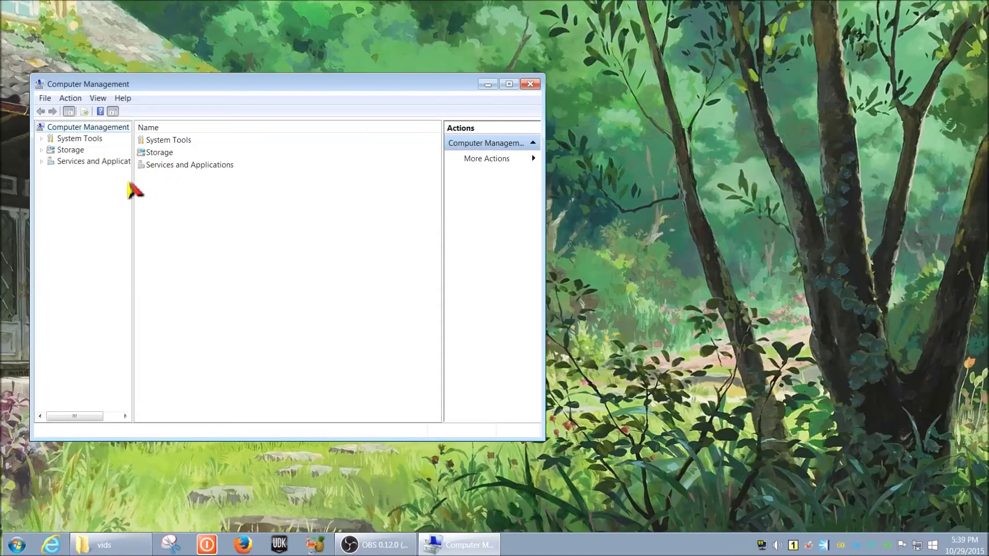
# Expand System Tools on ENISA and move the 'RPC server unavailable' error aside.
pyautogui.click(42, 144)
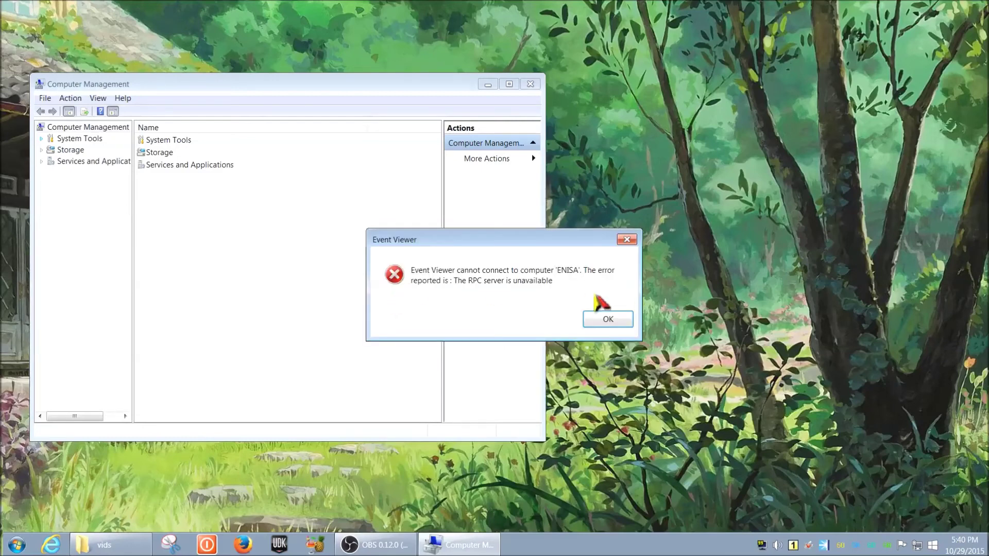
pyautogui.moveTo(545, 242); pyautogui.dragTo(373, 204)
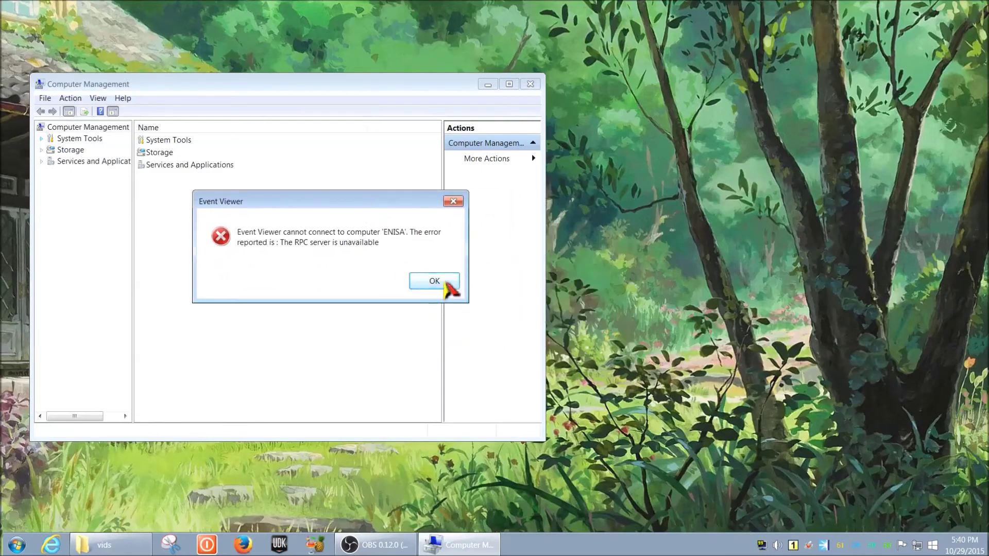
# Dismiss the RPC error, reload ENISA's System Tools list, and centre the console window.
pyautogui.click(434, 281)
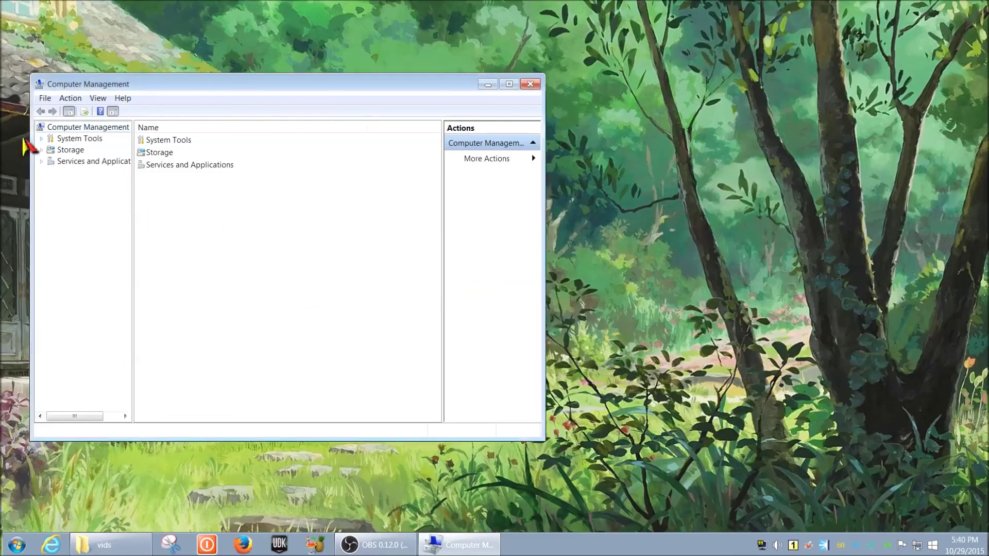
pyautogui.click(72, 151)
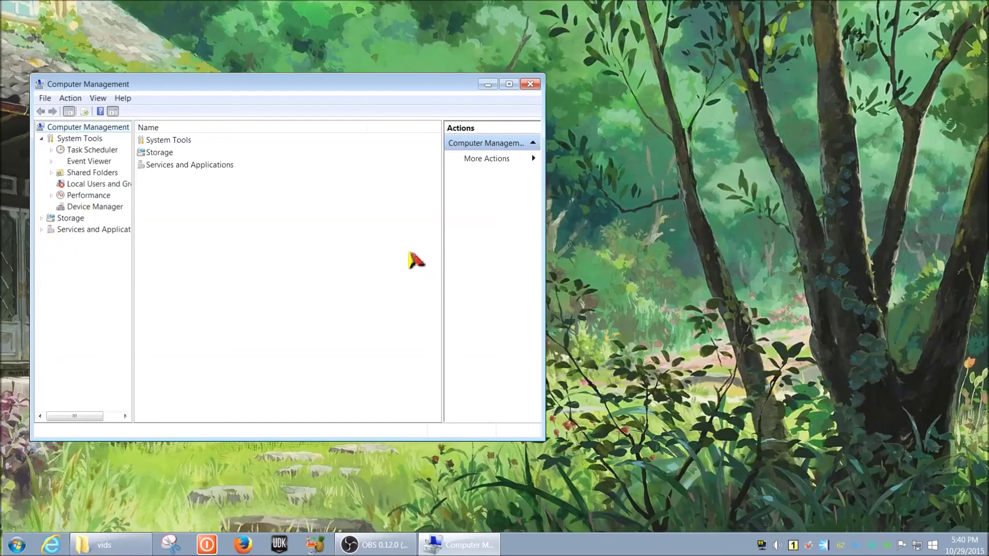
pyautogui.moveTo(325, 90); pyautogui.dragTo(470, 114)
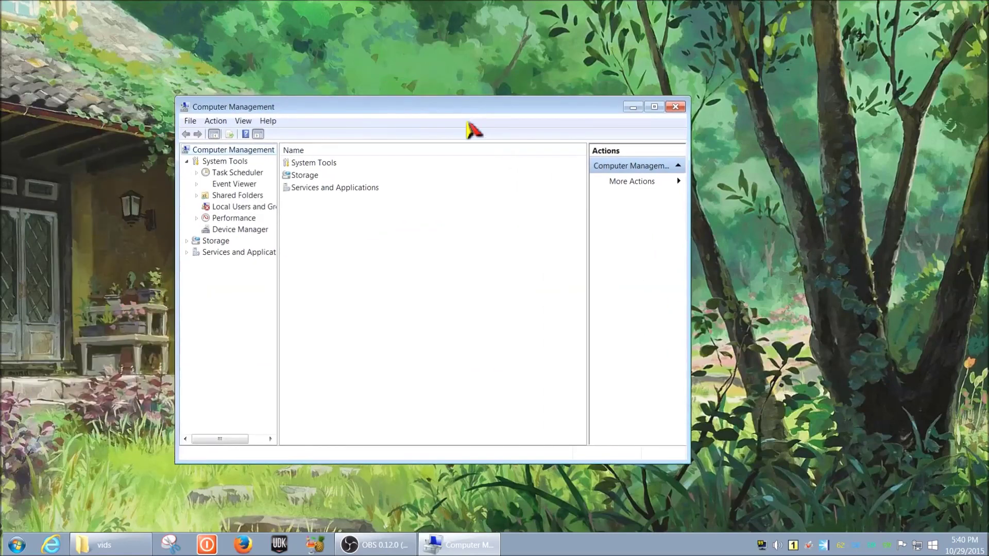